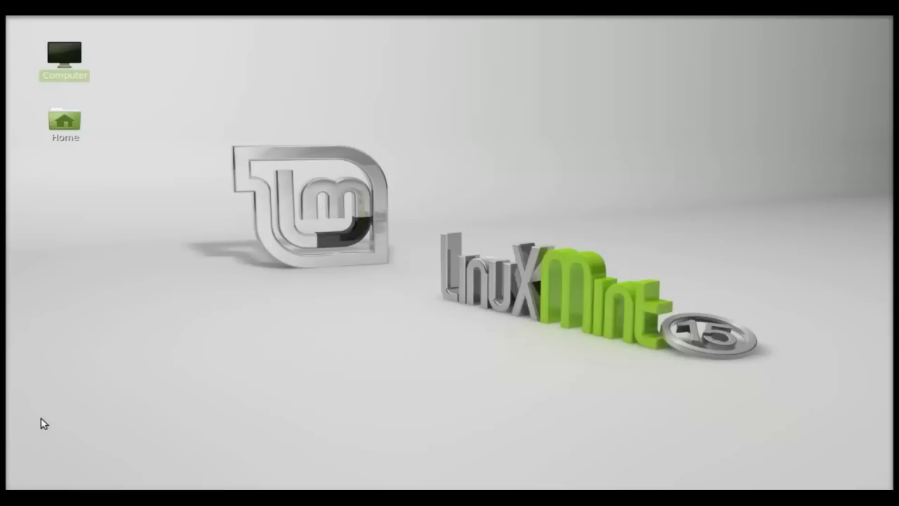
# - Launch Software Manager with the admin password and enter 'sweethome3d' as the search term
pyautogui.press('super')
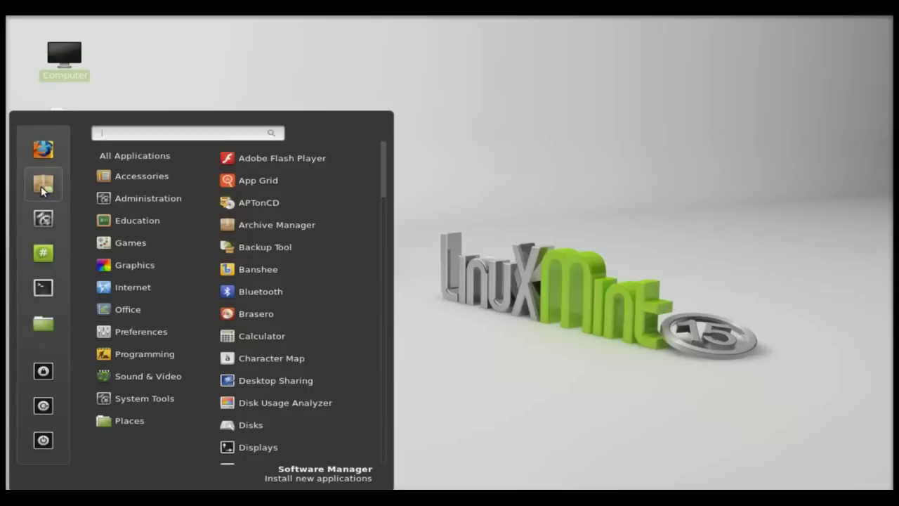
pyautogui.click(41, 186)
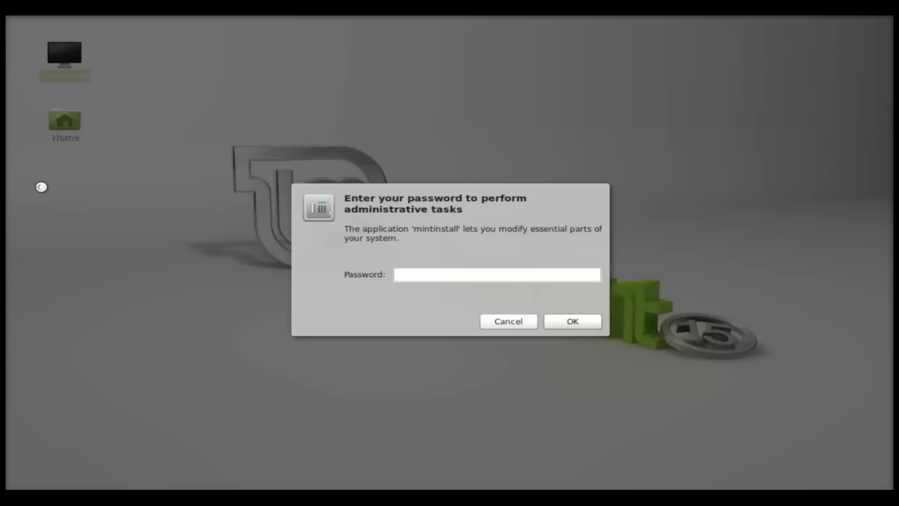
pyautogui.write('••')
pyautogui.press('Return')
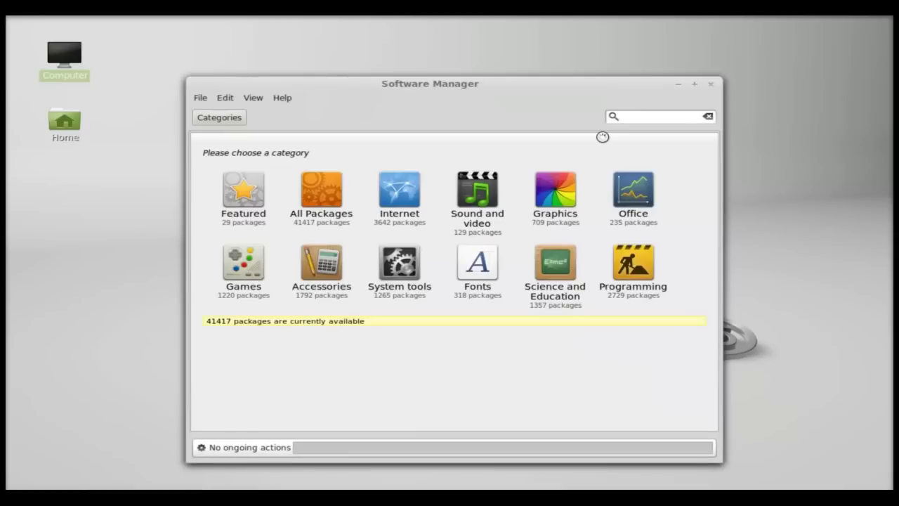
pyautogui.click(626, 117)
pyautogui.write('sweethome3d')
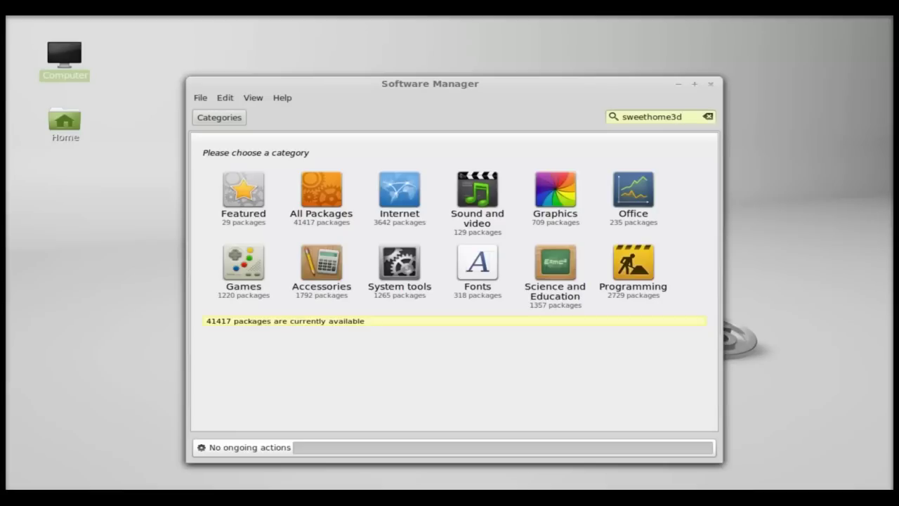
# - Search for sweethome3d, open its package page and install it
pyautogui.press('Return')
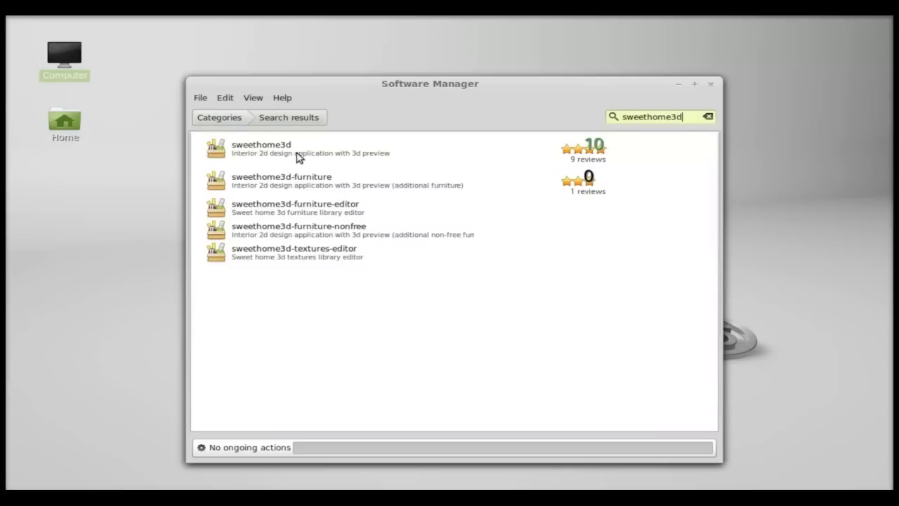
pyautogui.doubleClick(296, 154)
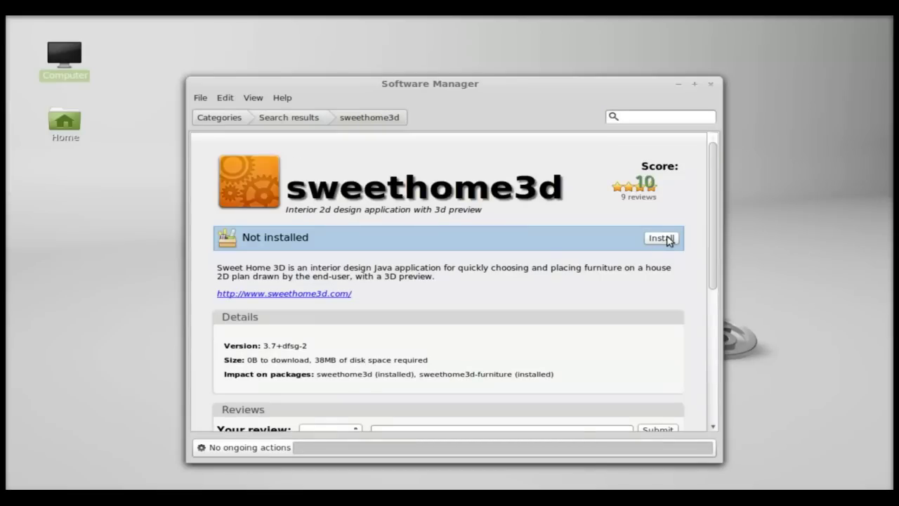
pyautogui.click(669, 240)
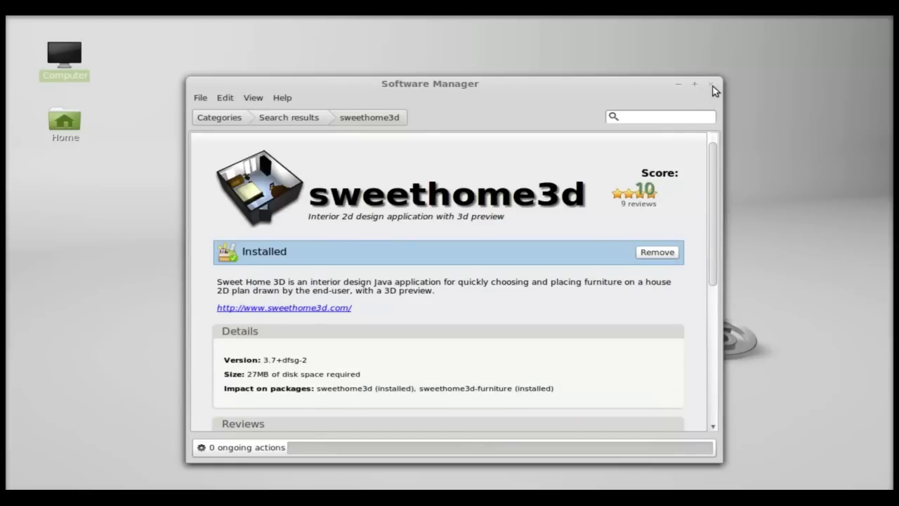
# - Close Software Manager and launch Sweet Home 3D from the menu via 'swee'
pyautogui.click(713, 85)
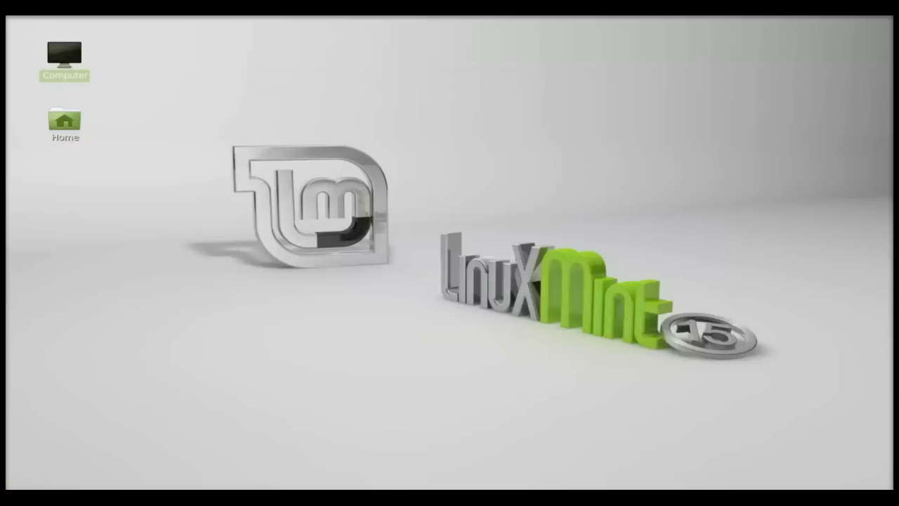
pyautogui.press('super')
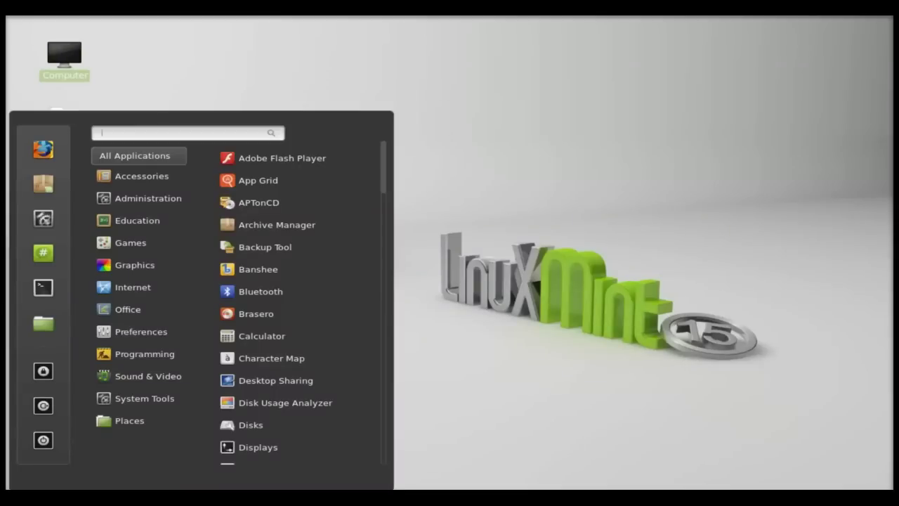
pyautogui.write('swee')
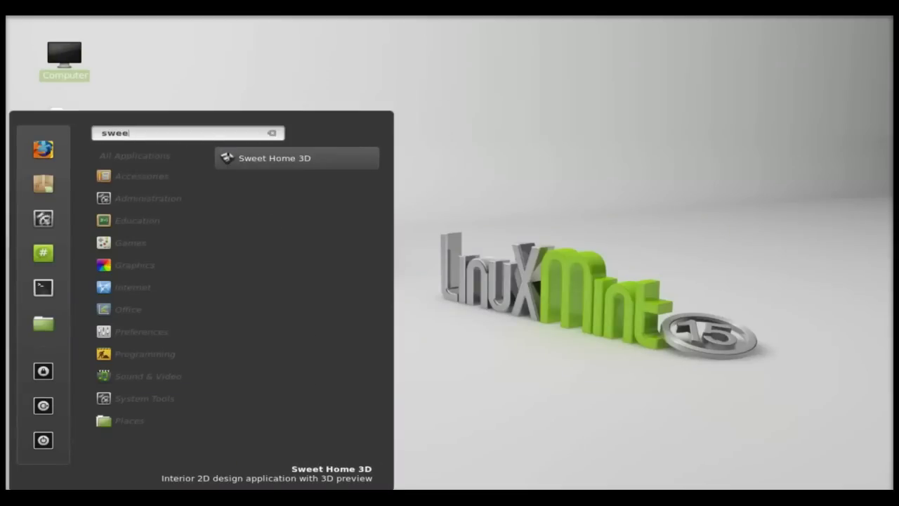
pyautogui.click(331, 158)
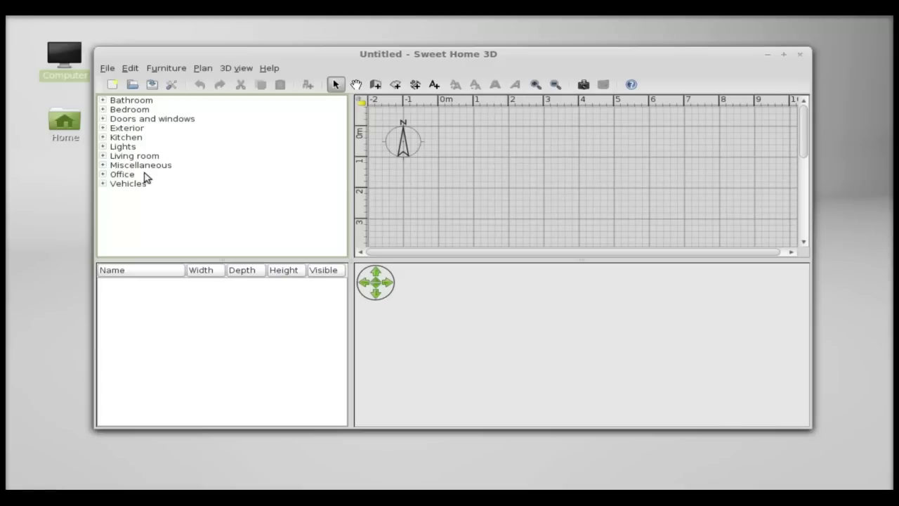
# - Expand the Living room category in the furniture catalog to list its armchairs
pyautogui.click(103, 156)
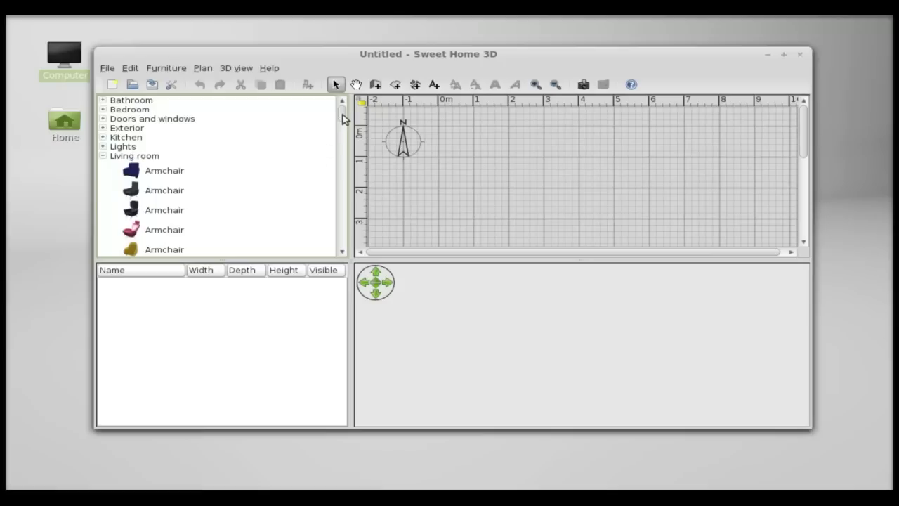
pyautogui.scroll(-3, 343, 114)
pyautogui.scroll(3, 344, 114)
pyautogui.click(103, 156)
pyautogui.click(103, 158)
# - Draw the left wall, 600 cm bottom wall, 292 cm right wall, and a top wall leaving an opening
pyautogui.click(375, 85)
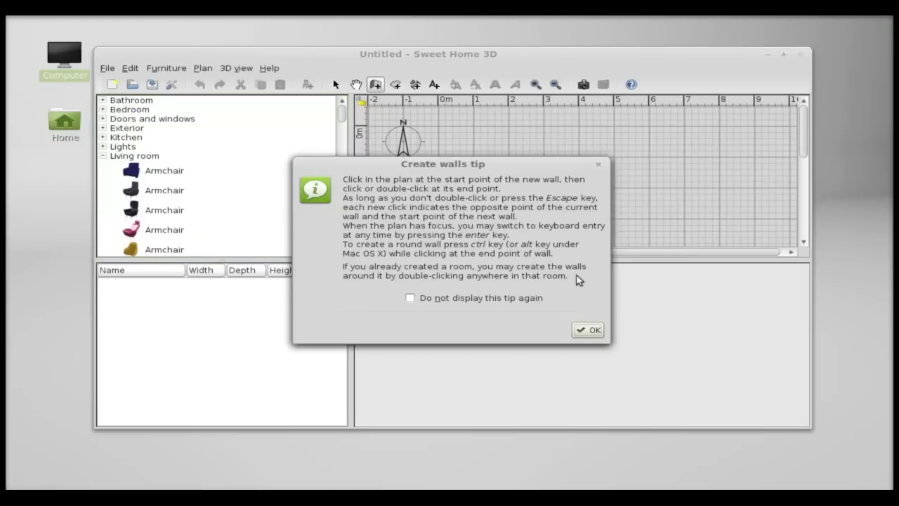
pyautogui.click(588, 329)
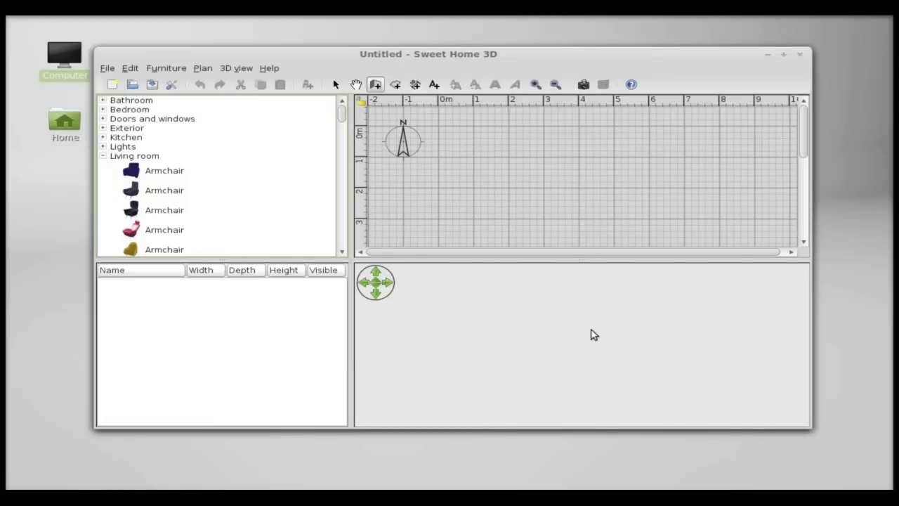
pyautogui.click(474, 133)
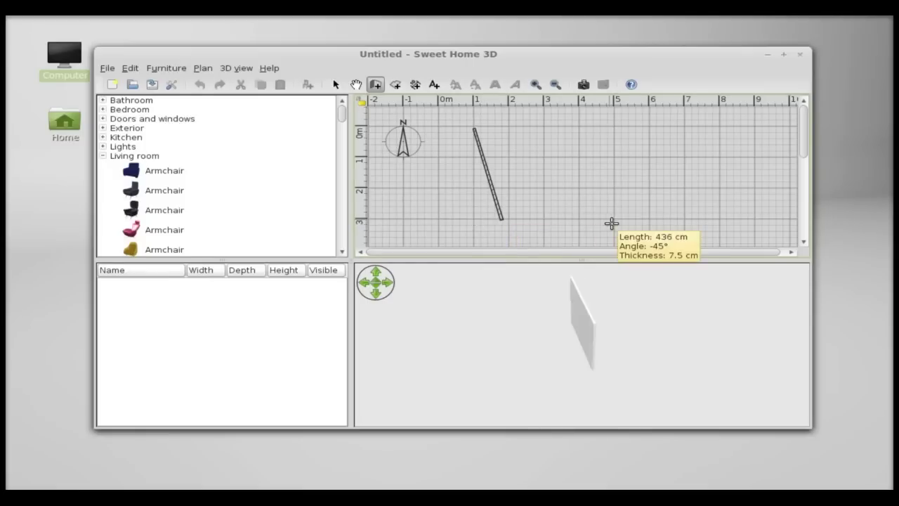
pyautogui.click(474, 218)
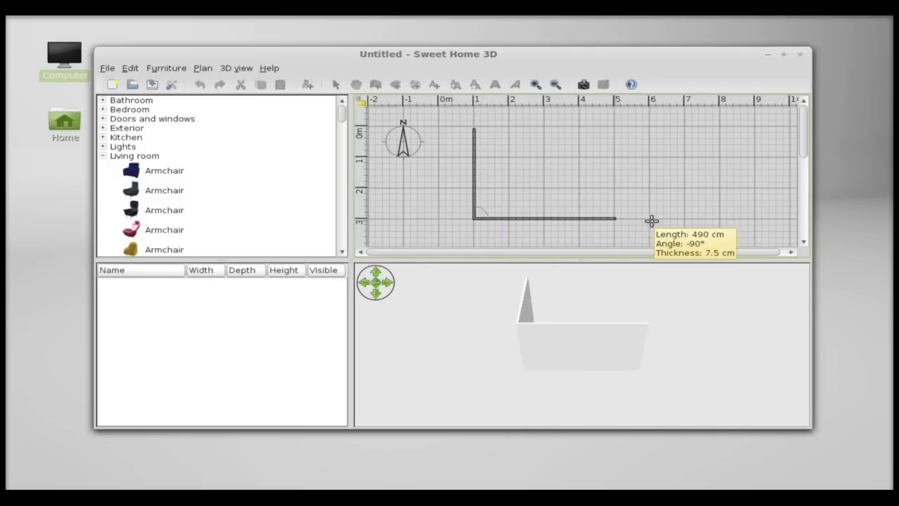
pyautogui.doubleClick(687, 218)
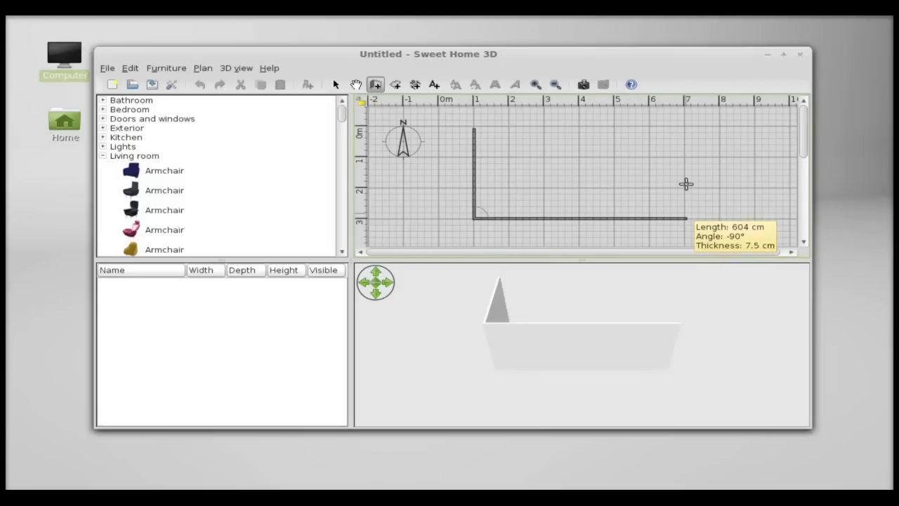
pyautogui.click(686, 219)
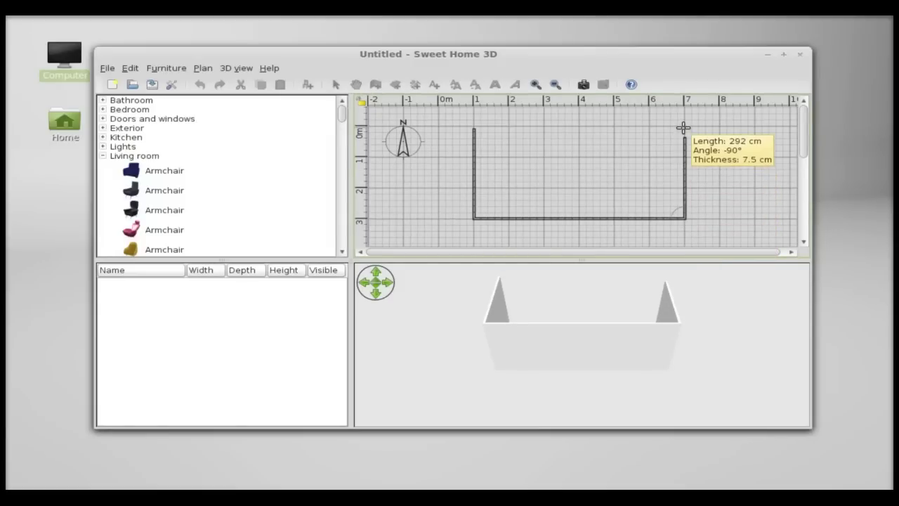
pyautogui.doubleClick(684, 128)
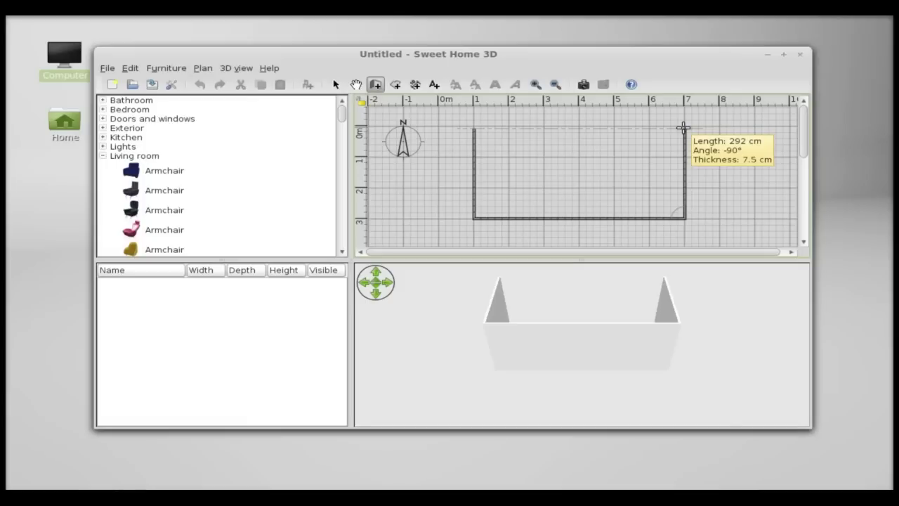
pyautogui.click(683, 127)
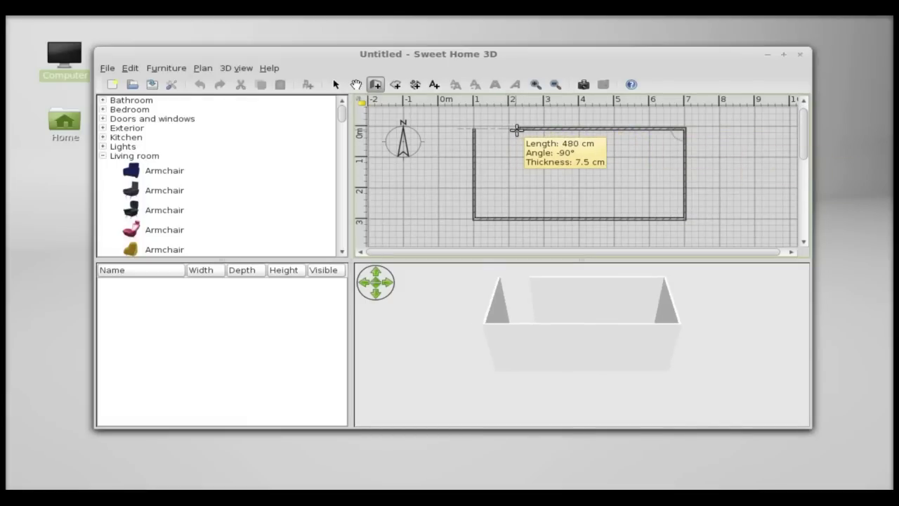
pyautogui.doubleClick(517, 130)
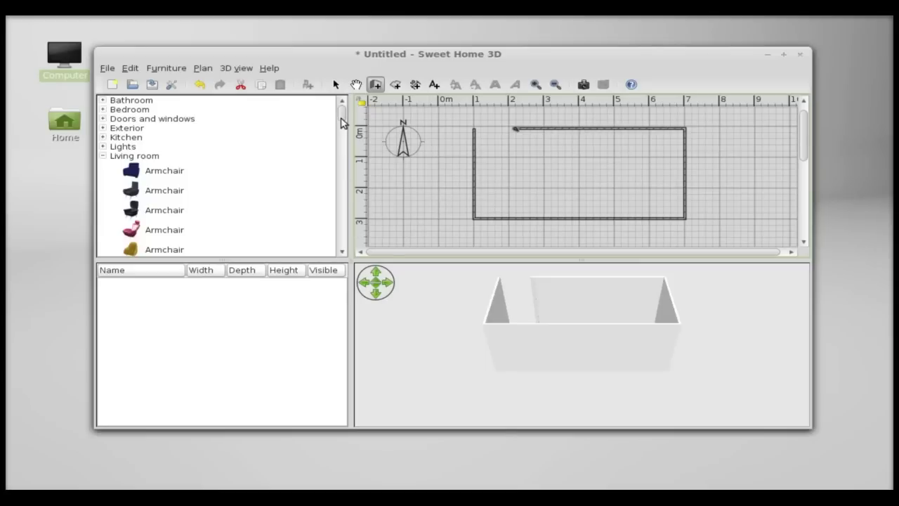
# - Place the light wooden Bookcase from the catalog against the room's top wall
pyautogui.scroll(-3, 341, 123)
pyautogui.scroll(1, 341, 134)
pyautogui.scroll(1, 336, 137)
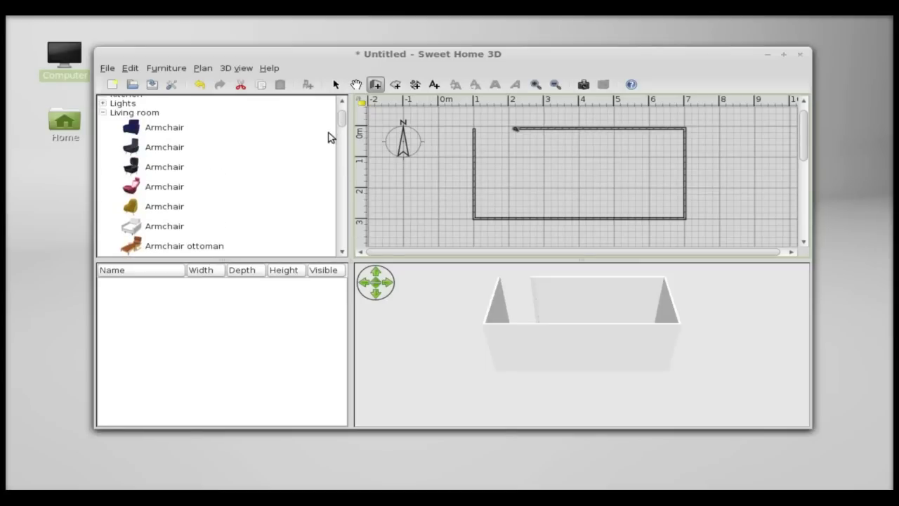
pyautogui.moveTo(341, 120); pyautogui.dragTo(340, 139)
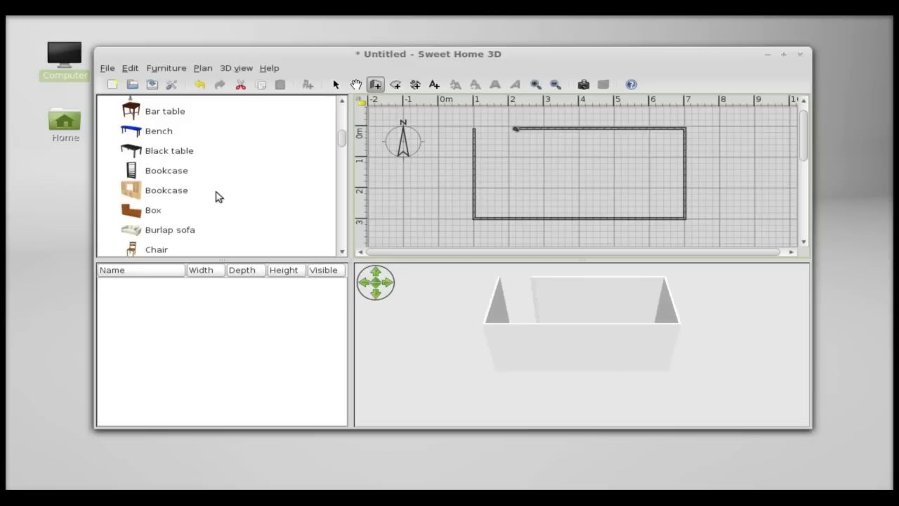
pyautogui.click(169, 194)
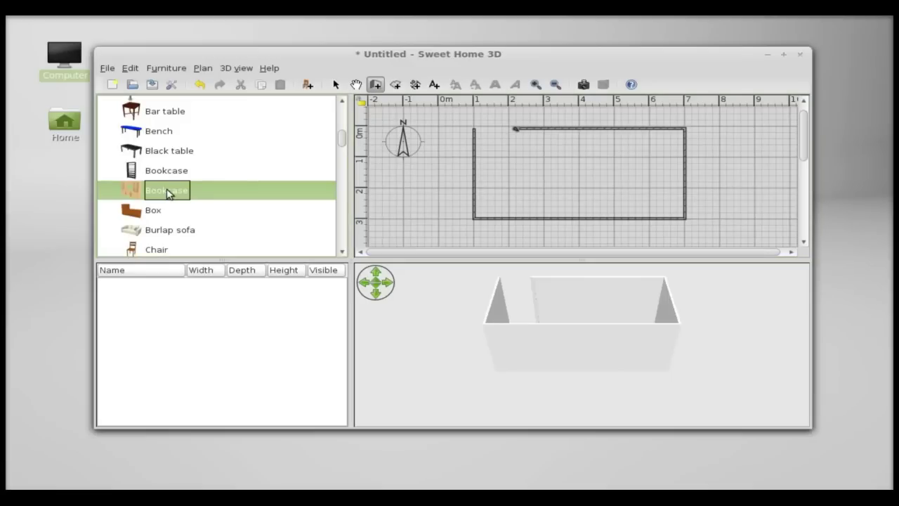
pyautogui.moveTo(169, 194)
pyautogui.mouseDown()
pyautogui.moveTo(426, 207)
pyautogui.moveTo(532, 187)
pyautogui.moveTo(549, 173)
pyautogui.mouseUp()
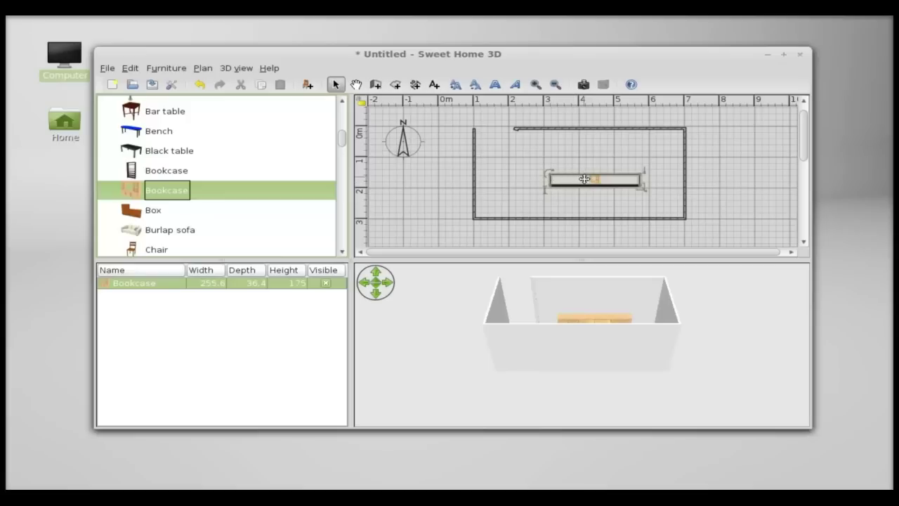
pyautogui.moveTo(583, 175)
pyautogui.mouseDown()
pyautogui.moveTo(600, 145)
pyautogui.moveTo(628, 137)
pyautogui.mouseUp()
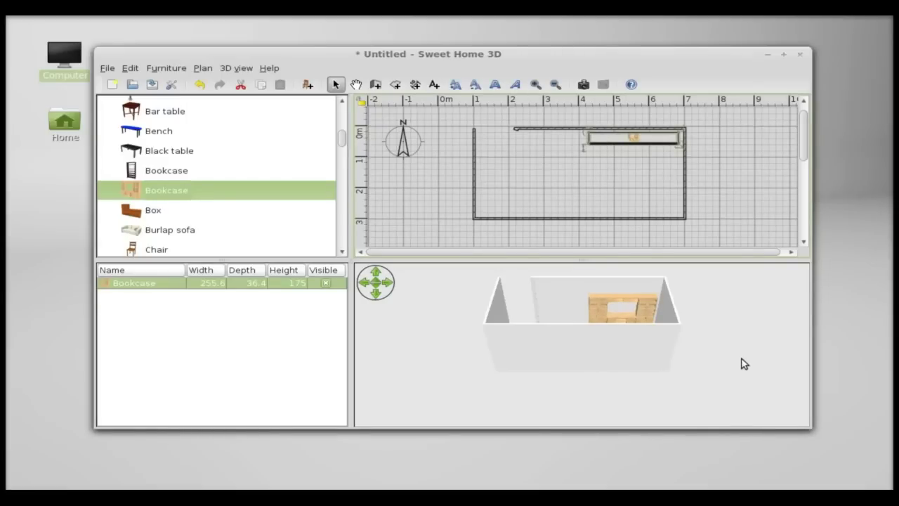
# - Orbit the 3D view to look down diagonally onto the room and bookcase
pyautogui.moveTo(731, 388)
pyautogui.mouseDown()
pyautogui.moveTo(653, 409)
pyautogui.moveTo(558, 410)
pyautogui.moveTo(468, 365)
pyautogui.moveTo(444, 335)
pyautogui.moveTo(454, 356)
pyautogui.moveTo(484, 373)
pyautogui.moveTo(628, 386)
pyautogui.moveTo(698, 367)
pyautogui.moveTo(701, 381)
pyautogui.moveTo(735, 384)
pyautogui.moveTo(735, 405)
pyautogui.mouseUp()
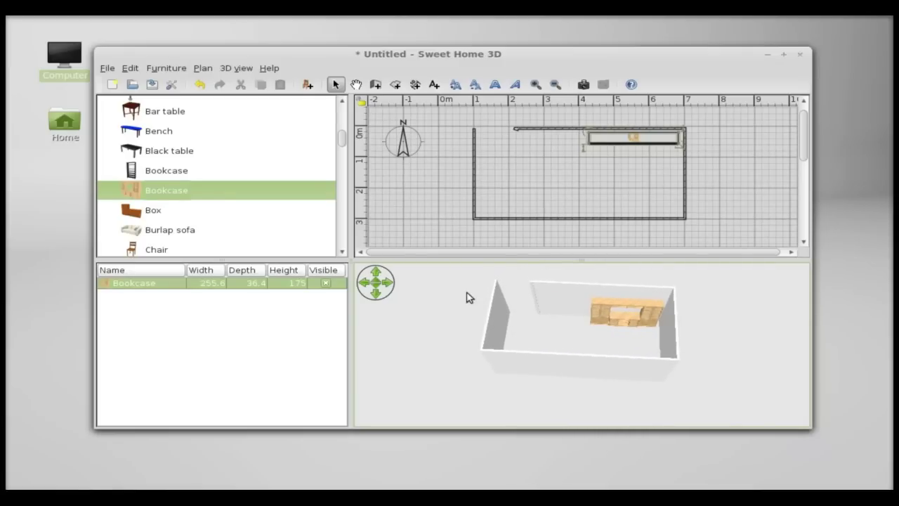
# - Add the white Armchair, rotate it 90° and set it against the bottom wall
pyautogui.moveTo(343, 142); pyautogui.dragTo(341, 131)
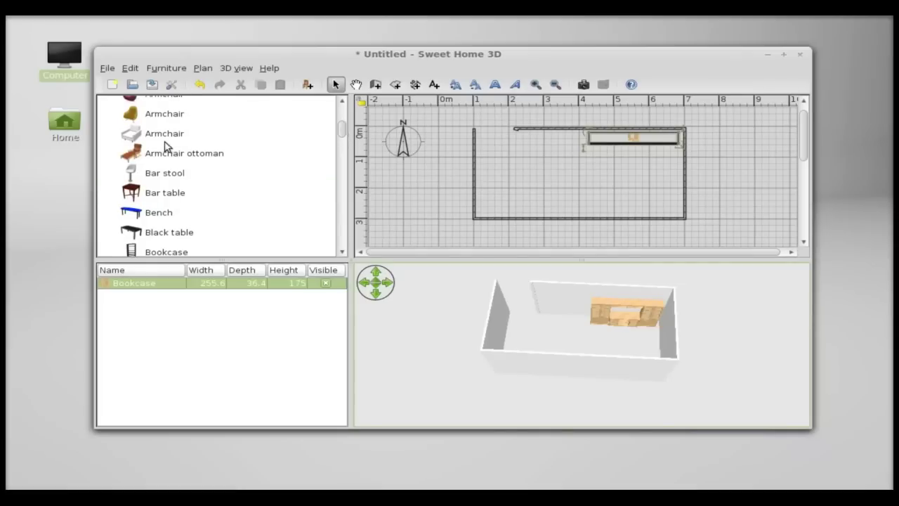
pyautogui.moveTo(144, 134); pyautogui.dragTo(543, 180)
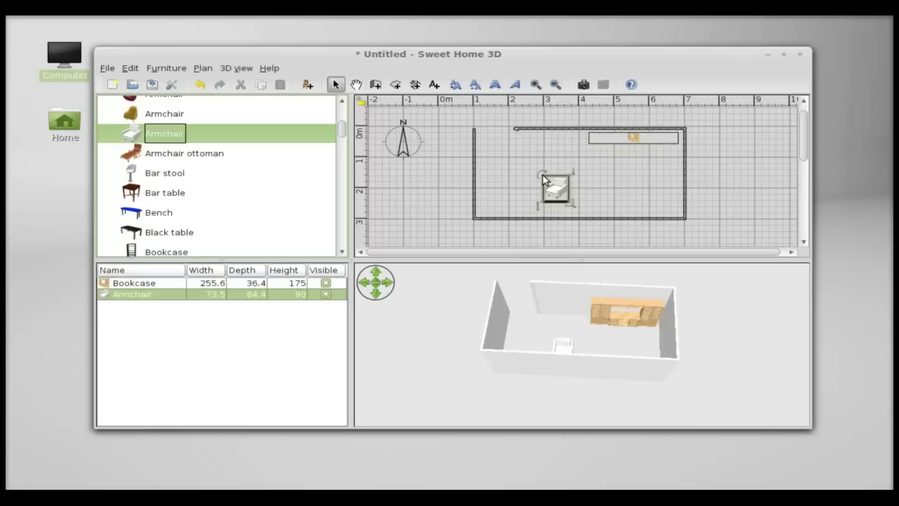
pyautogui.click(570, 162)
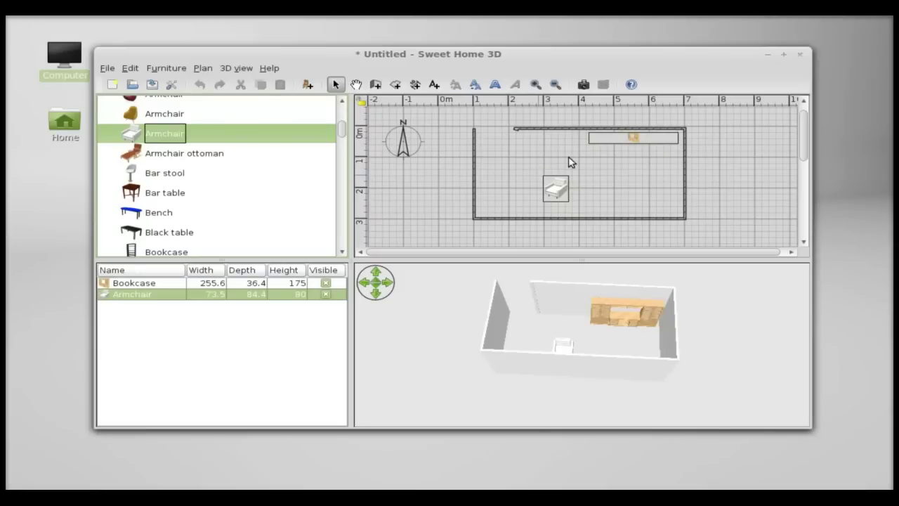
pyautogui.click(560, 187)
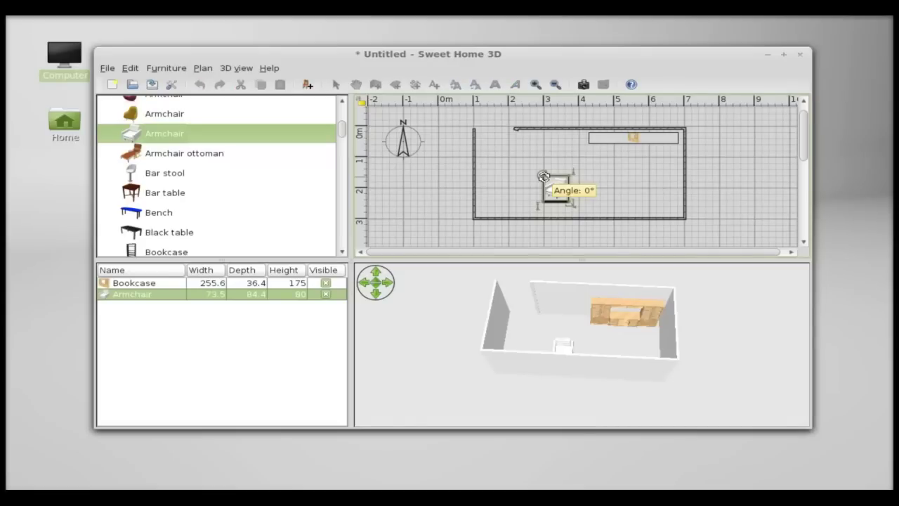
pyautogui.moveTo(544, 176)
pyautogui.mouseDown()
pyautogui.moveTo(578, 178)
pyautogui.moveTo(582, 214)
pyautogui.mouseUp()
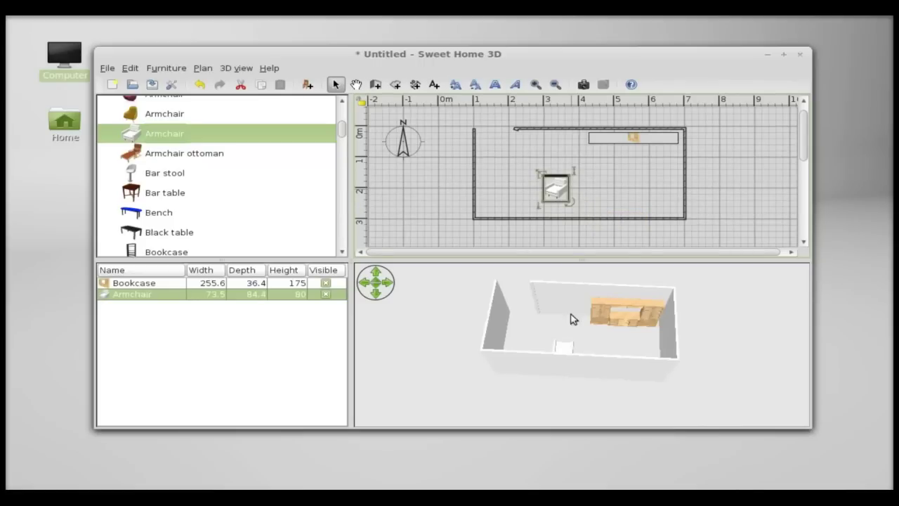
pyautogui.click(563, 194)
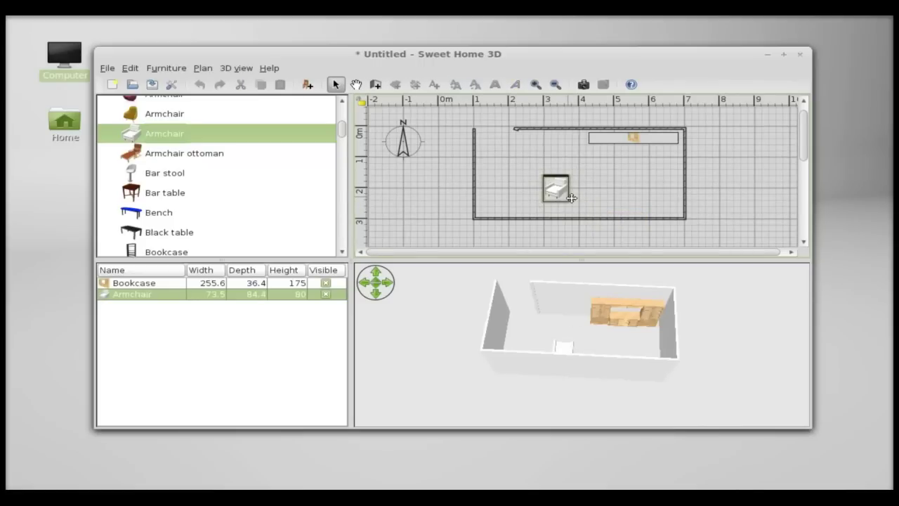
pyautogui.moveTo(563, 194); pyautogui.dragTo(580, 209)
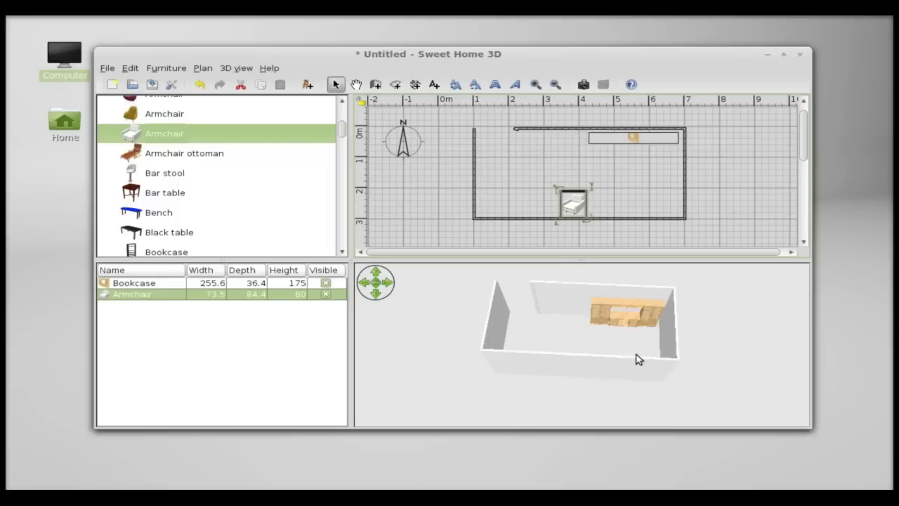
pyautogui.moveTo(638, 359)
pyautogui.mouseDown()
pyautogui.moveTo(566, 365)
pyautogui.moveTo(549, 395)
pyautogui.moveTo(568, 390)
pyautogui.moveTo(611, 417)
pyautogui.moveTo(639, 417)
pyautogui.mouseUp()
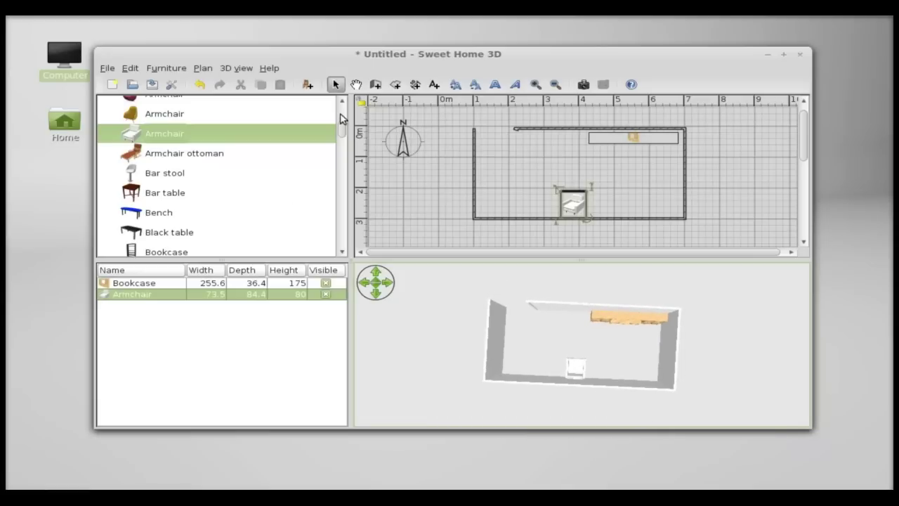
# - Place a 121.4 cm coffee table in the room centre just above the armchair
pyautogui.moveTo(342, 123); pyautogui.dragTo(344, 174)
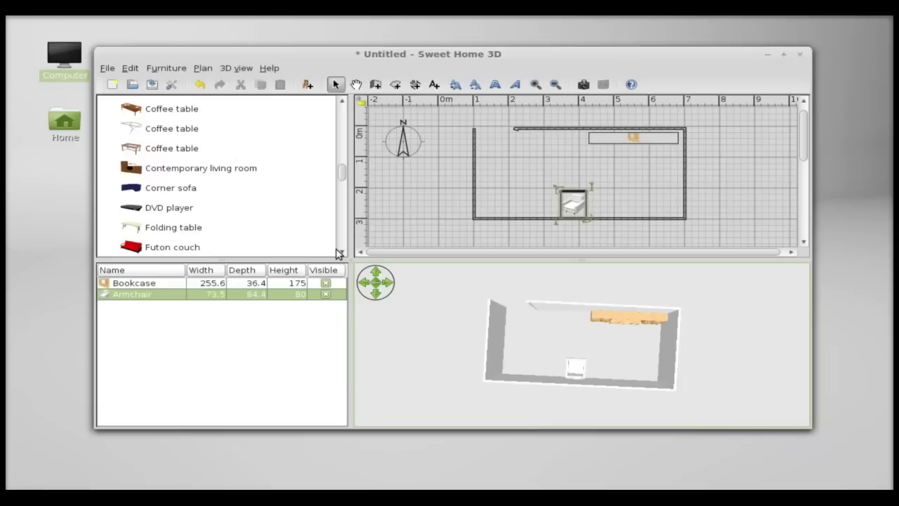
pyautogui.moveTo(169, 148); pyautogui.dragTo(593, 170)
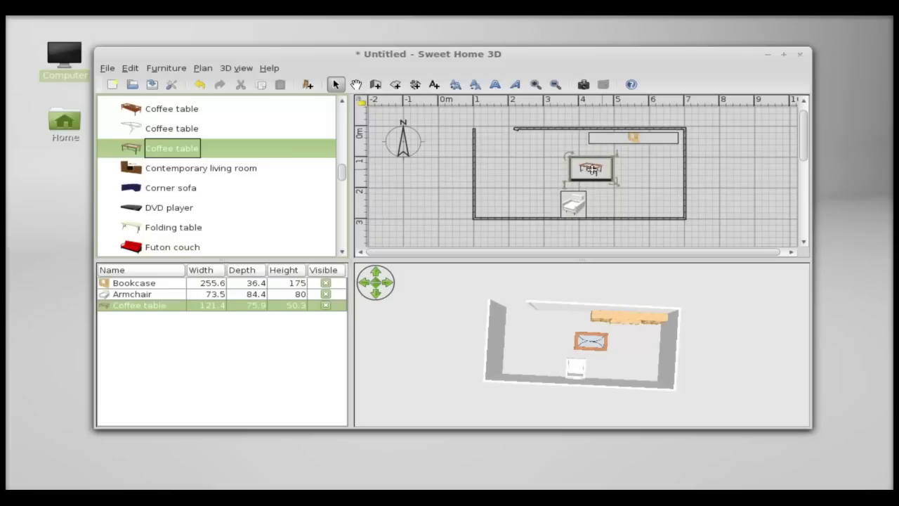
pyautogui.moveTo(604, 169); pyautogui.dragTo(582, 172)
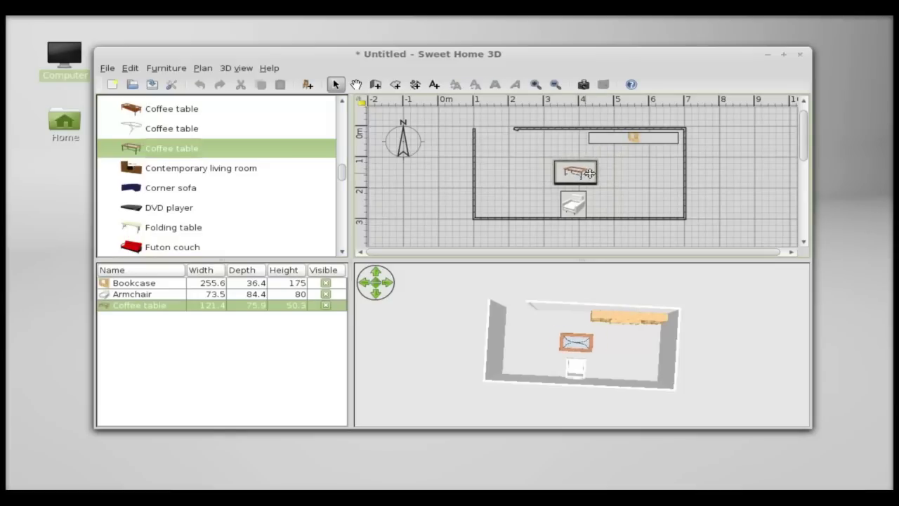
pyautogui.moveTo(582, 172); pyautogui.dragTo(590, 173)
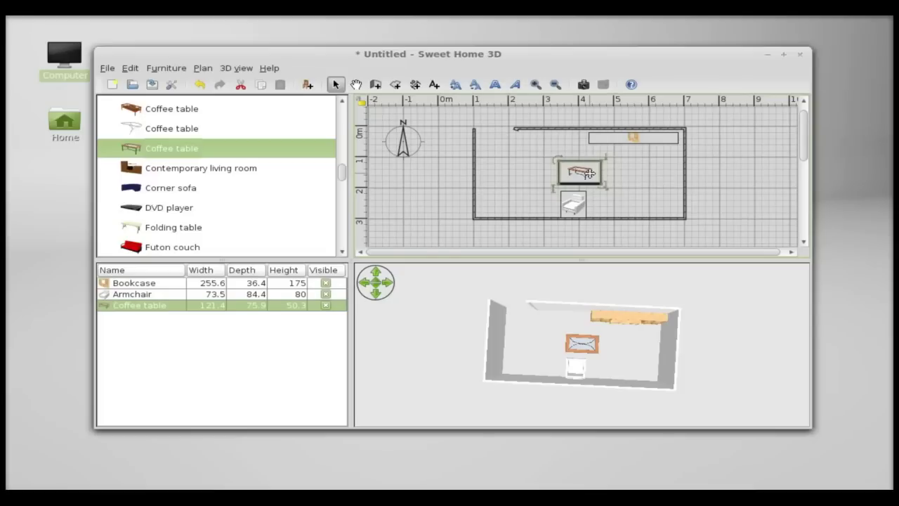
pyautogui.click(707, 294)
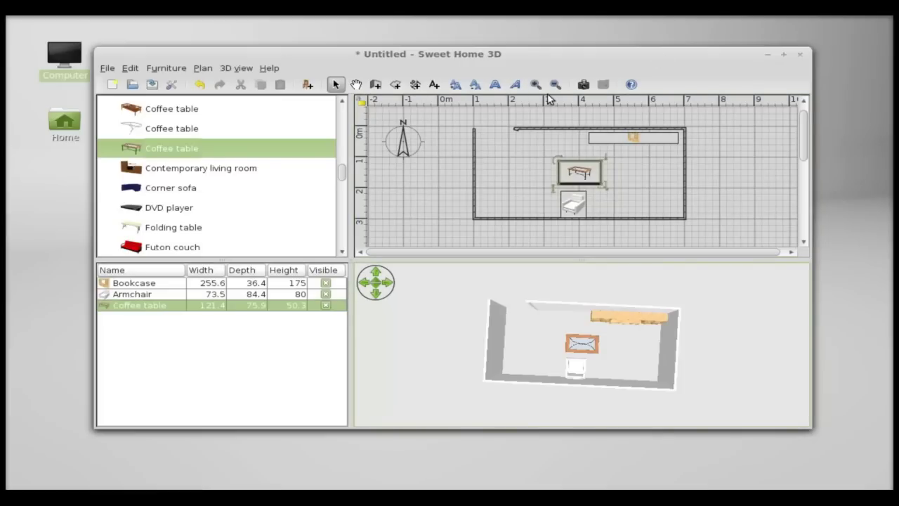
# - Render a photo of the 3D view and save it on the Desktop as livingroom PNG
pyautogui.click(586, 84)
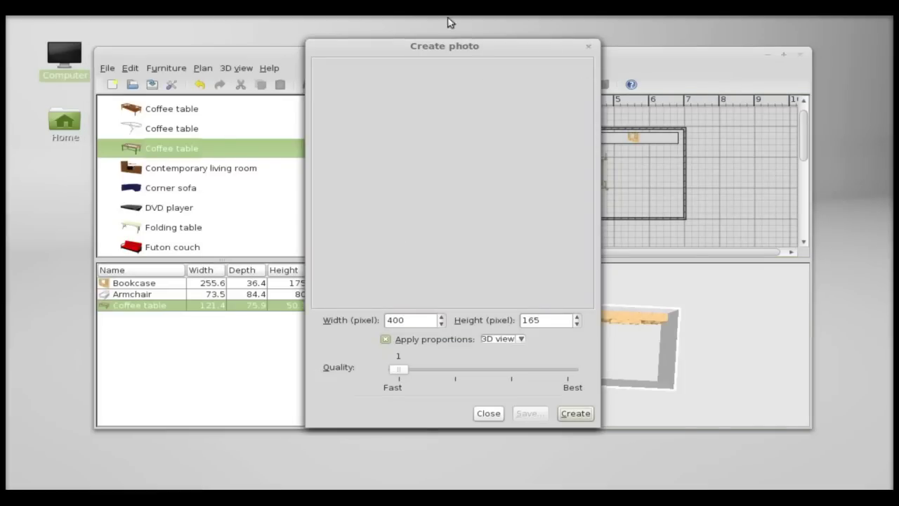
pyautogui.click(573, 415)
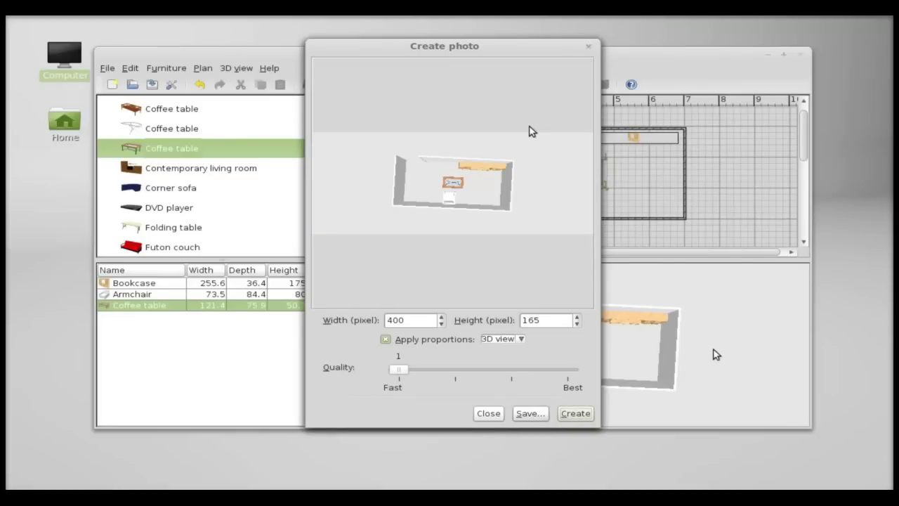
pyautogui.click(532, 416)
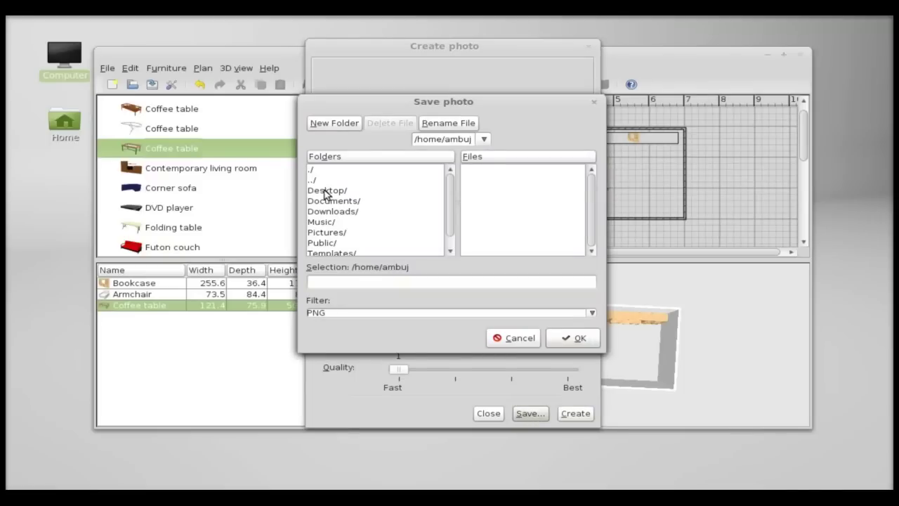
pyautogui.click(328, 191)
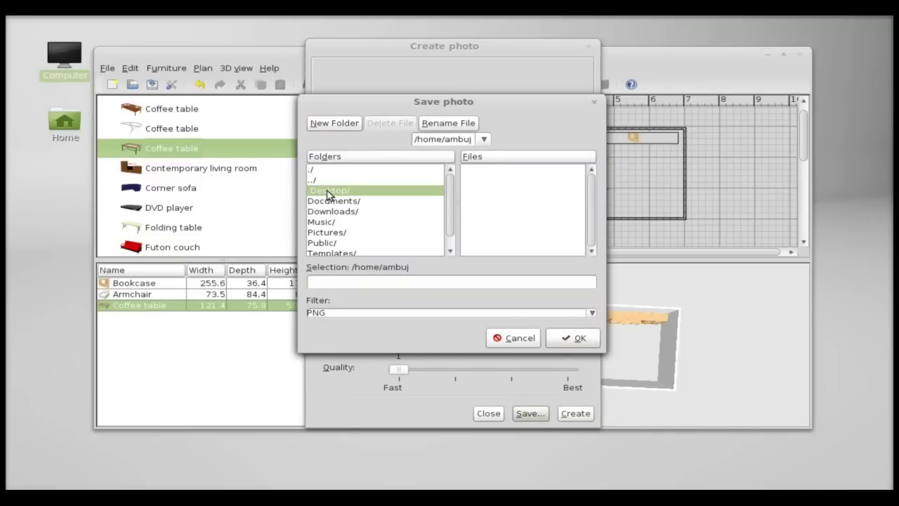
pyautogui.doubleClick(328, 191)
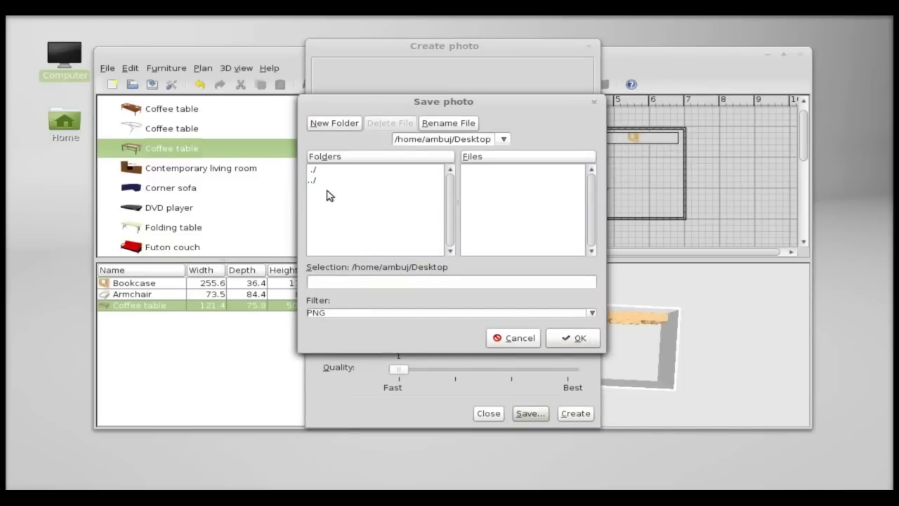
pyautogui.click(378, 283)
pyautogui.write('livingroom')
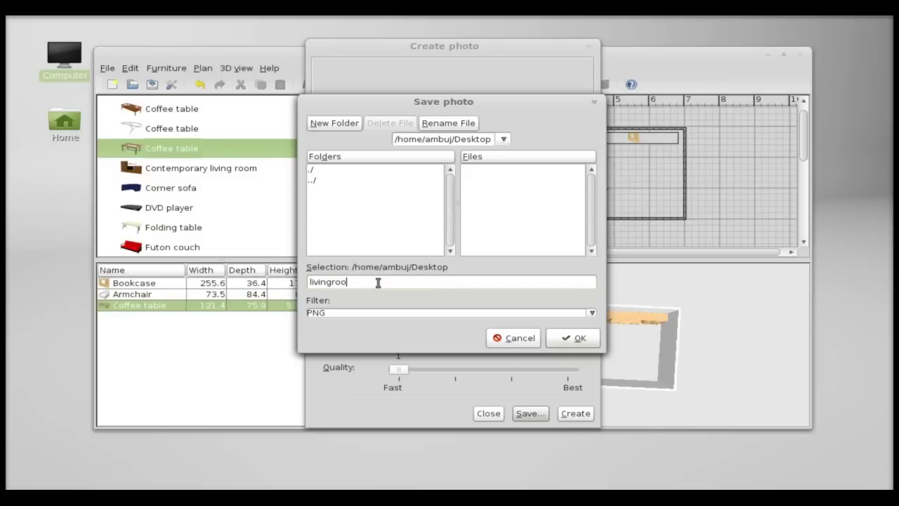
pyautogui.click(582, 338)
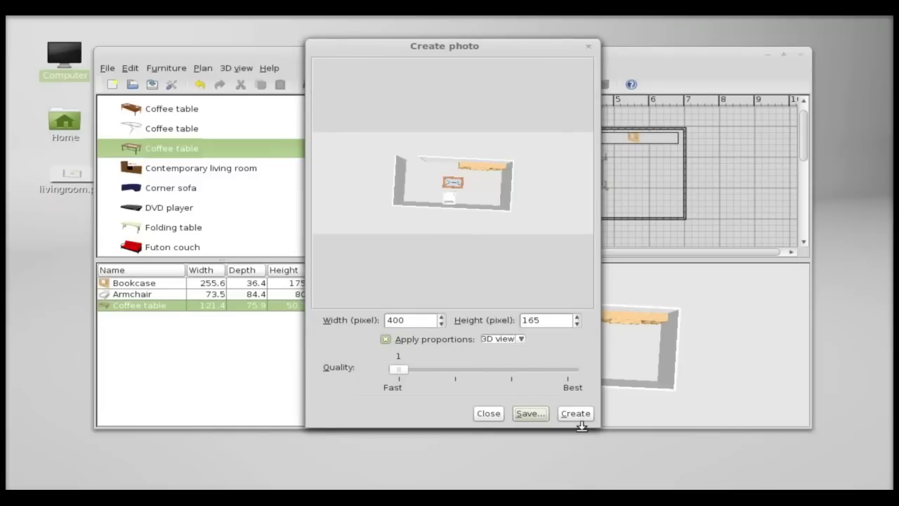
pyautogui.click(489, 415)
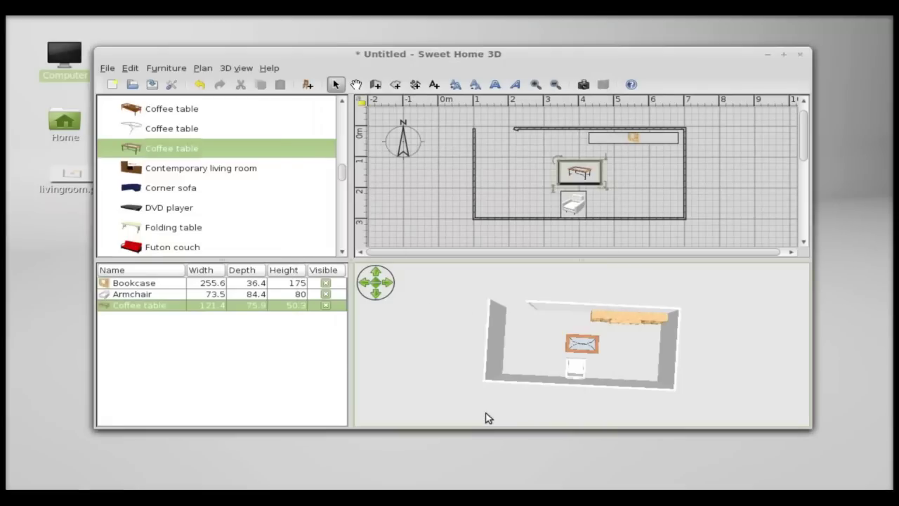
# - Save the project as livingroom.sh3d in the Desktop folder via Save as
pyautogui.click(104, 68)
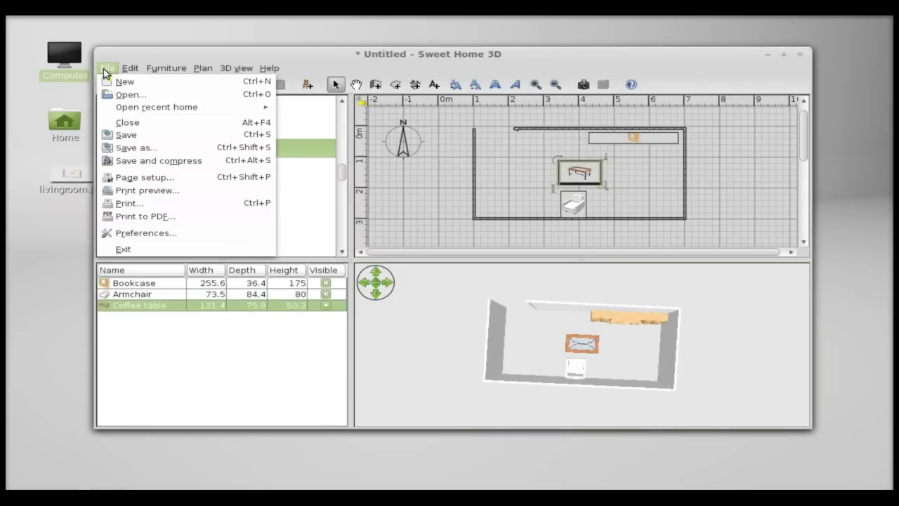
pyautogui.click(136, 147)
pyautogui.write('livingroom')
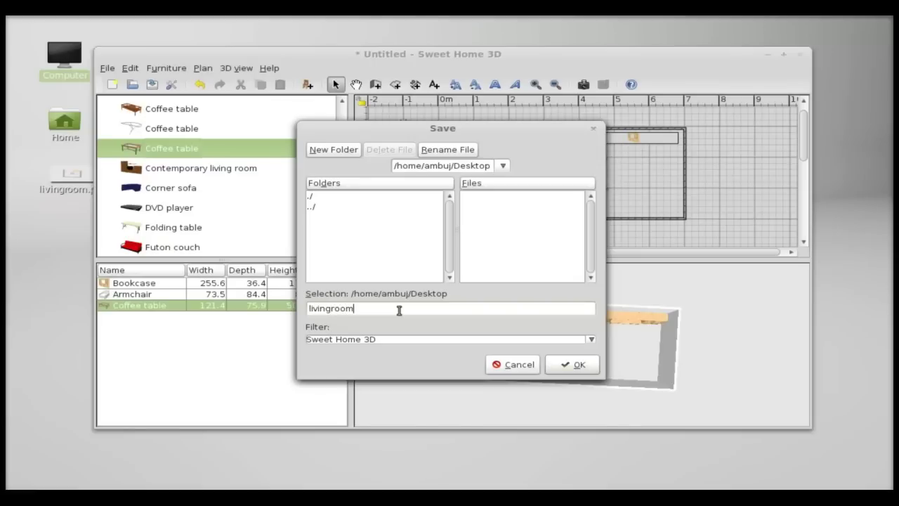
pyautogui.moveTo(373, 312); pyautogui.dragTo(304, 308)
pyautogui.click(370, 313)
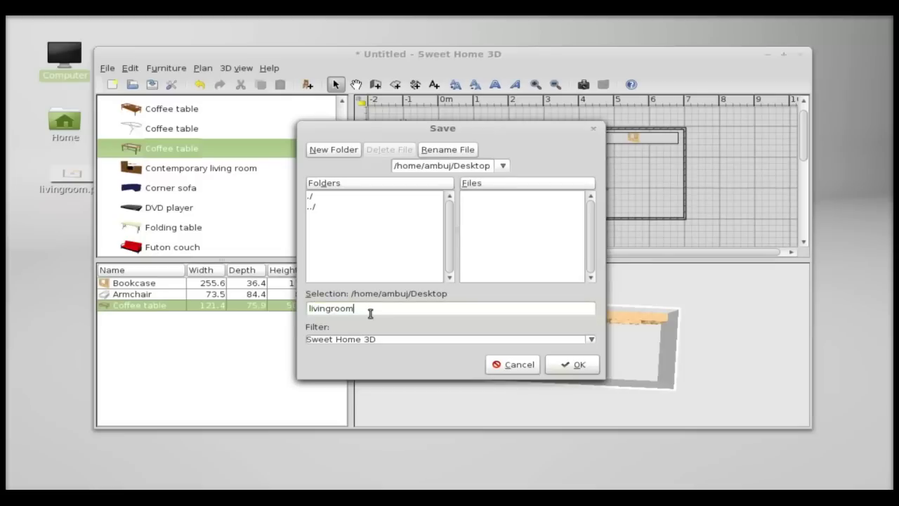
pyautogui.click(587, 367)
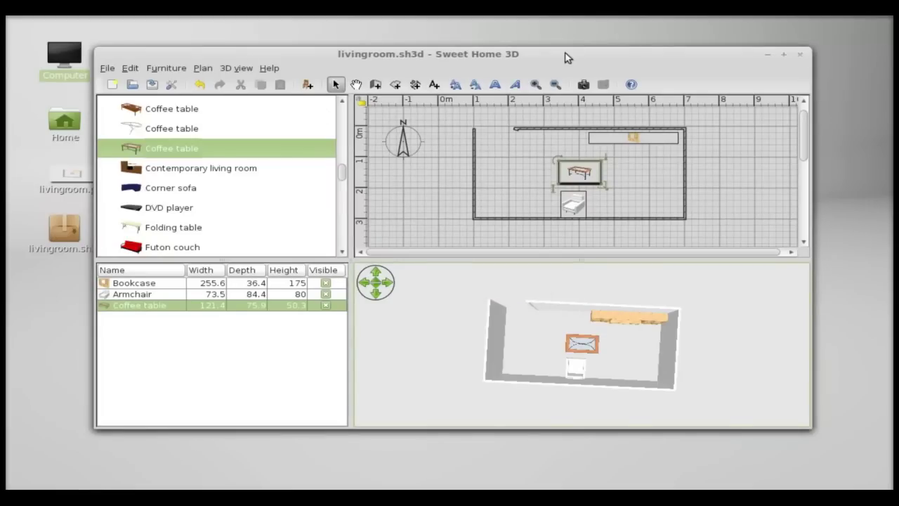
# - Nudge the Sweet Home 3D window right and close the program
pyautogui.moveTo(565, 55); pyautogui.dragTo(591, 55)
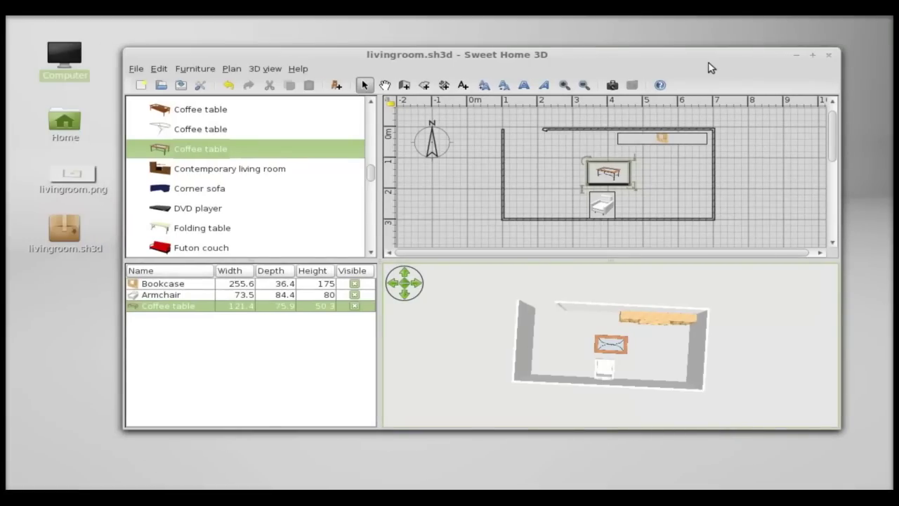
pyautogui.click(829, 55)
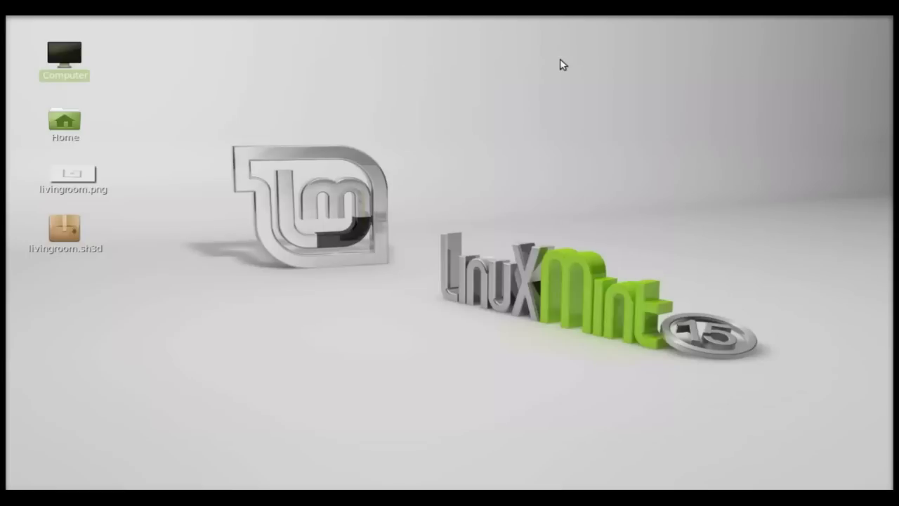